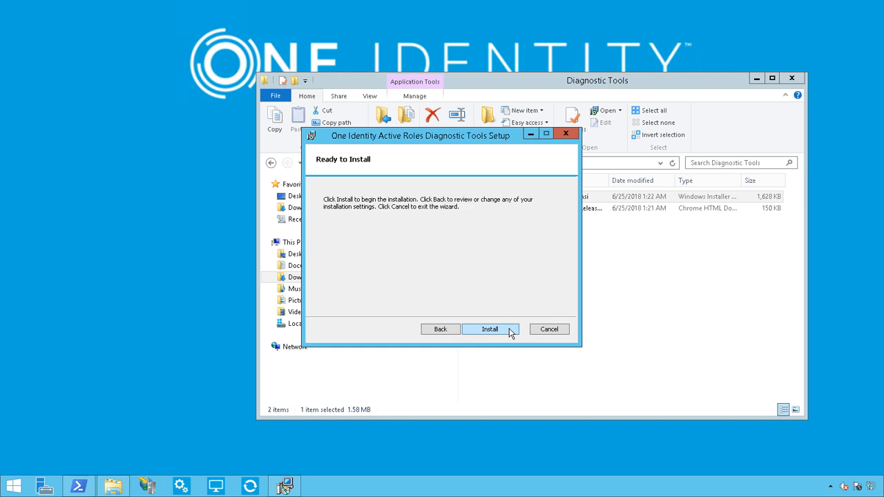
# - Install the One Identity Active Roles Diagnostic Tools and finish the setup wizard
pyautogui.click(509, 328)
pyautogui.click(510, 329)
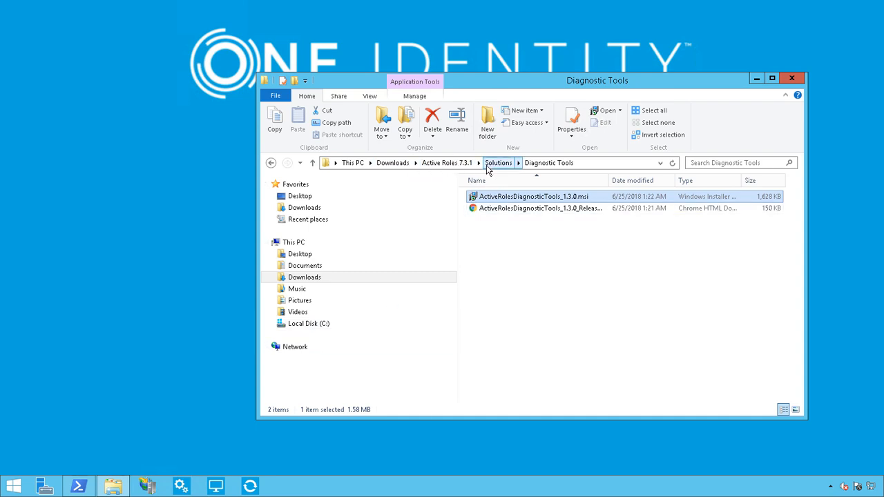
# - Open ActiveRoles_7.3_ResourceUsageCalc.xls from the Documentation folder of Active Roles 7.3.1
pyautogui.click(444, 163)
pyautogui.doubleClick(515, 199)
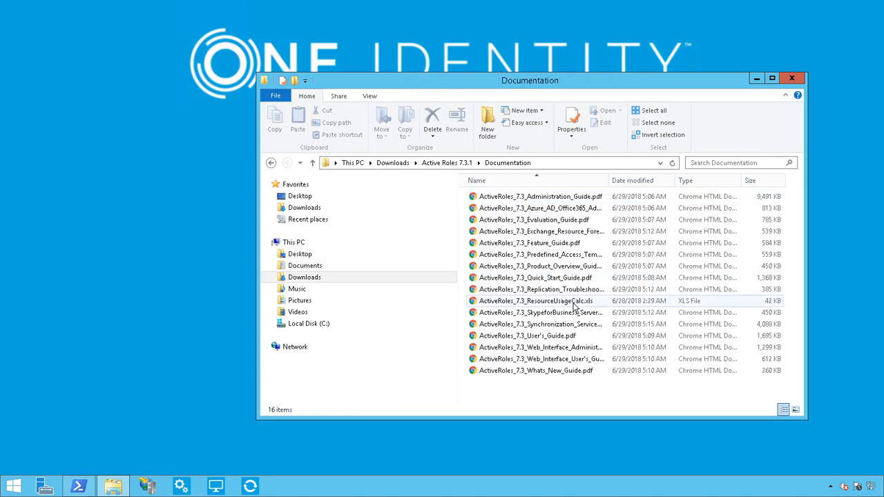
pyautogui.click(545, 304)
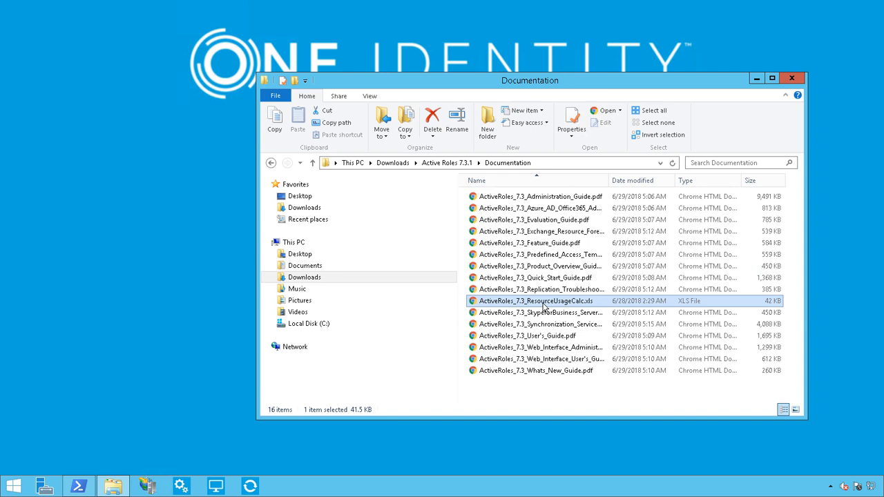
pyautogui.rightClick(543, 304)
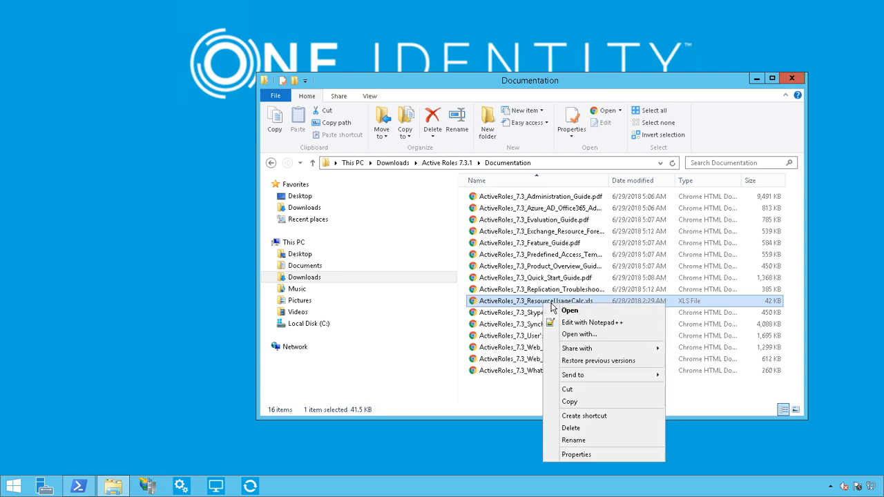
pyautogui.moveTo(607, 349)
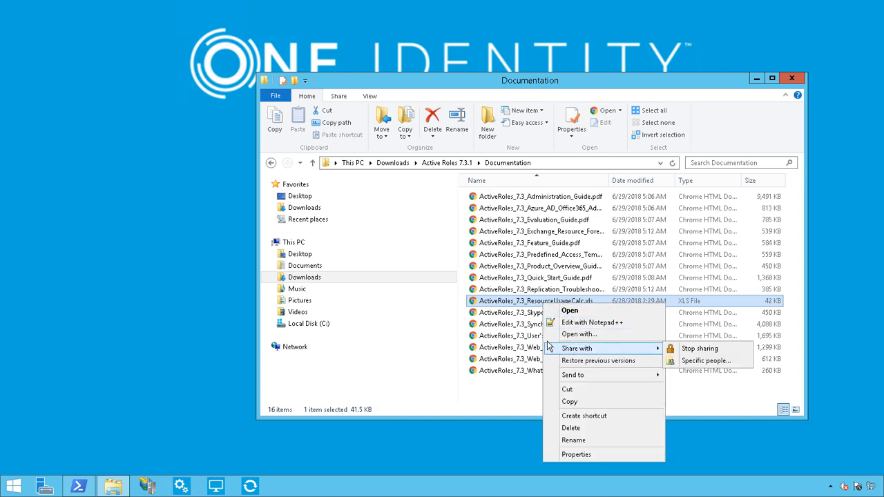
pyautogui.click(504, 306)
pyautogui.doubleClick(508, 307)
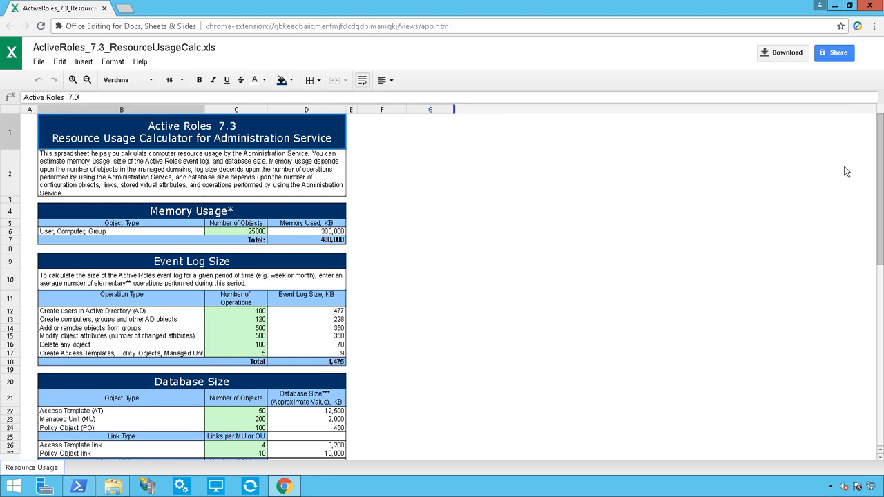
# - Review the memory usage, event log size and database size sections of the resource usage calculator, then minimize it
pyautogui.moveTo(880, 144); pyautogui.dragTo(881, 153)
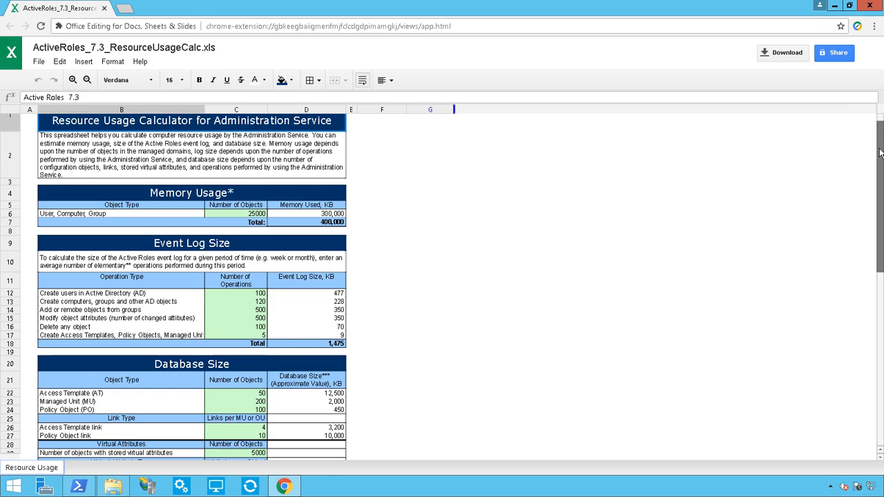
pyautogui.moveTo(880, 152); pyautogui.dragTo(876, 185)
pyautogui.moveTo(881, 256); pyautogui.dragTo(882, 298)
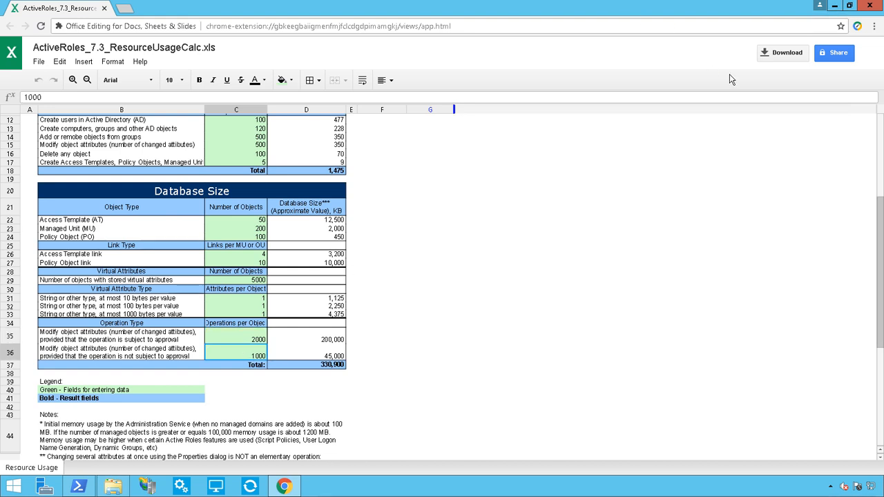
pyautogui.click(834, 5)
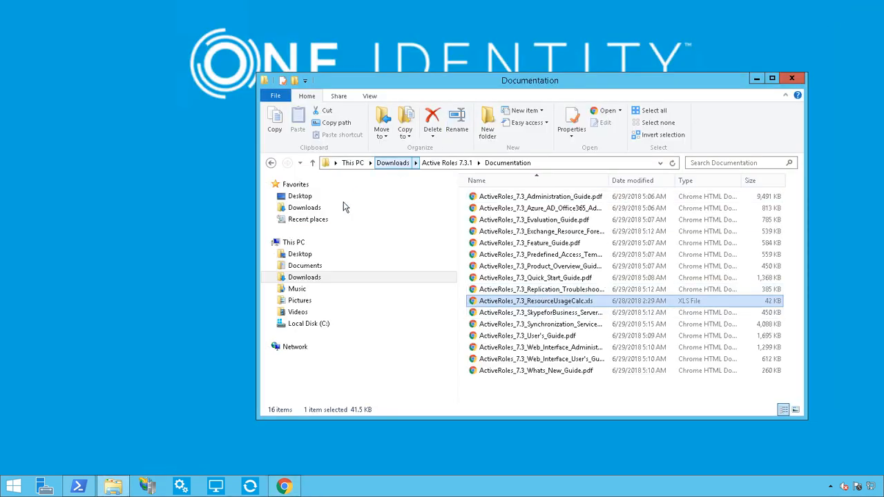
# - Browse to the folder C:\Program Files (x86)\One Identity\Active Roles Diagnostic Tools\DirChangesMon
pyautogui.click(311, 325)
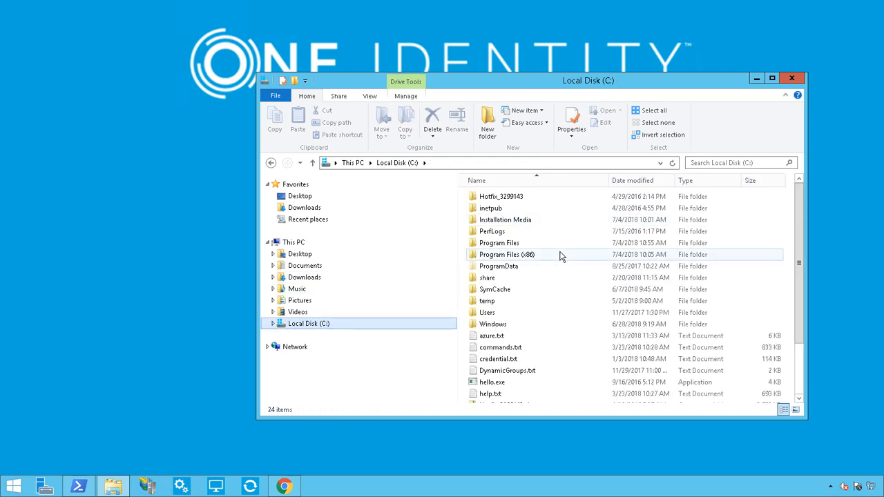
pyautogui.doubleClick(510, 255)
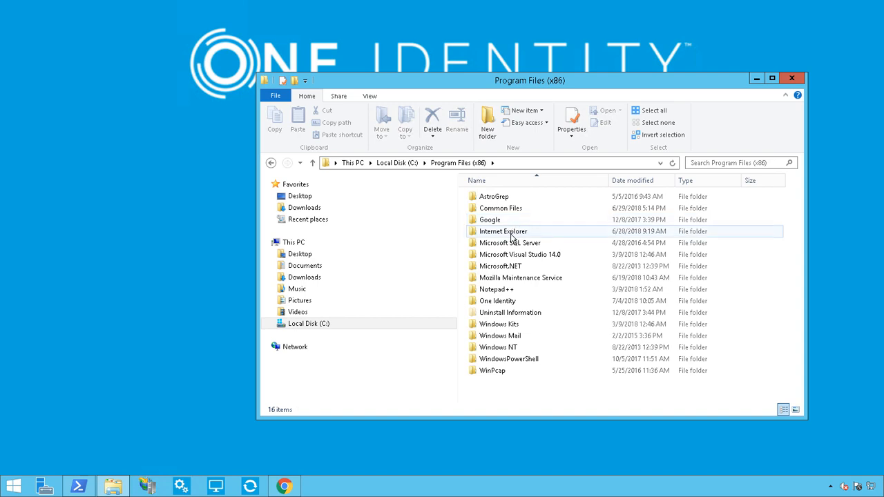
pyautogui.doubleClick(503, 300)
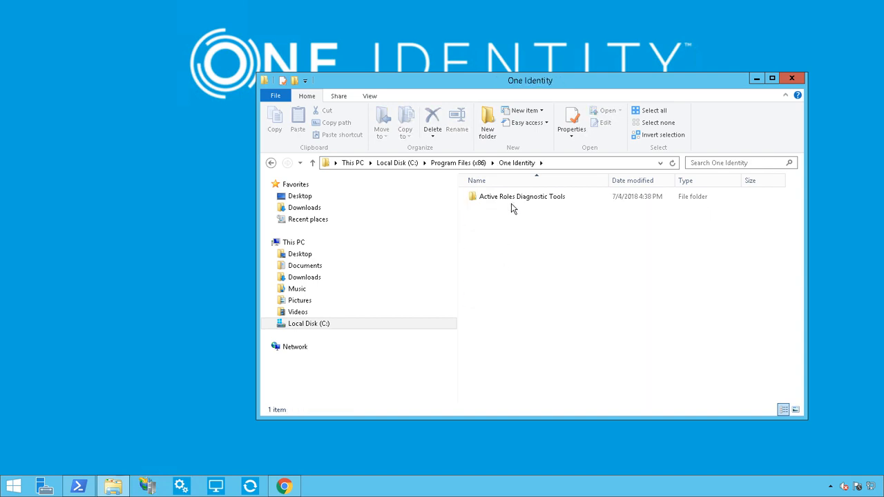
pyautogui.doubleClick(517, 199)
pyautogui.doubleClick(520, 198)
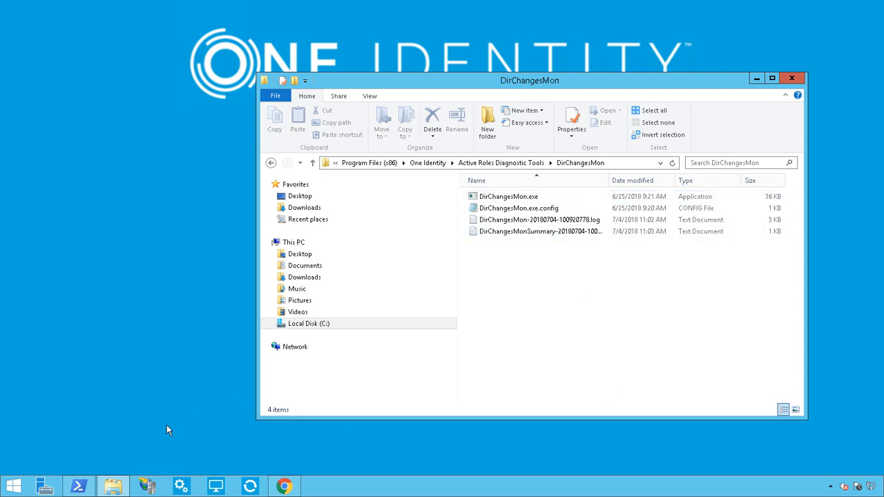
# - Open an administrator Command Prompt and change to C:\Program Files (x86)\One Identity\Active Roles Diagnostic Tools\DirChangesMon
pyautogui.rightClick(18, 487)
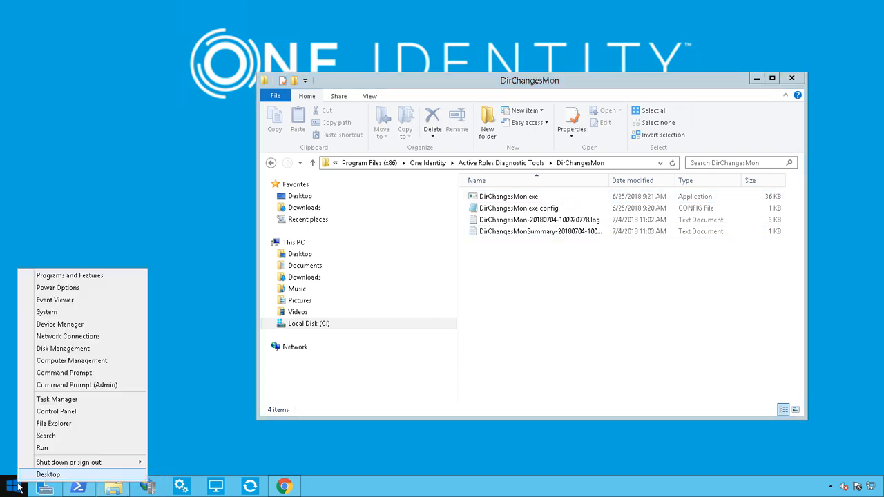
pyautogui.click(68, 384)
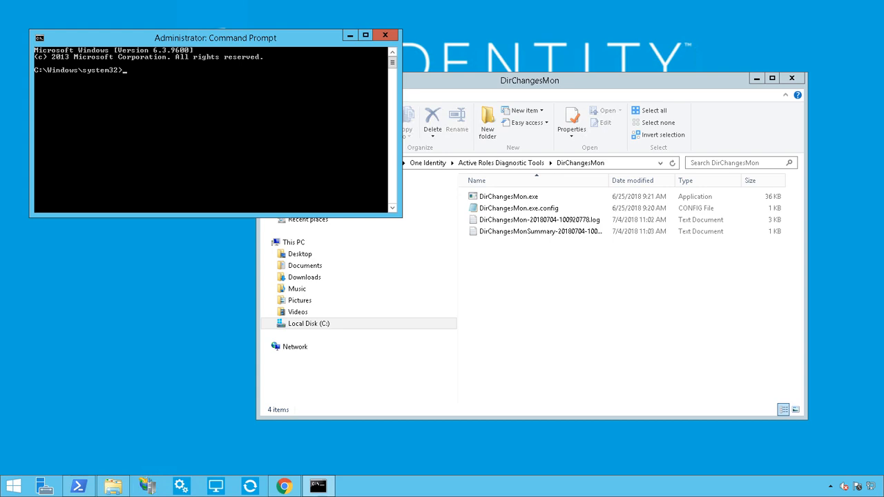
pyautogui.rightClick(144, 132)
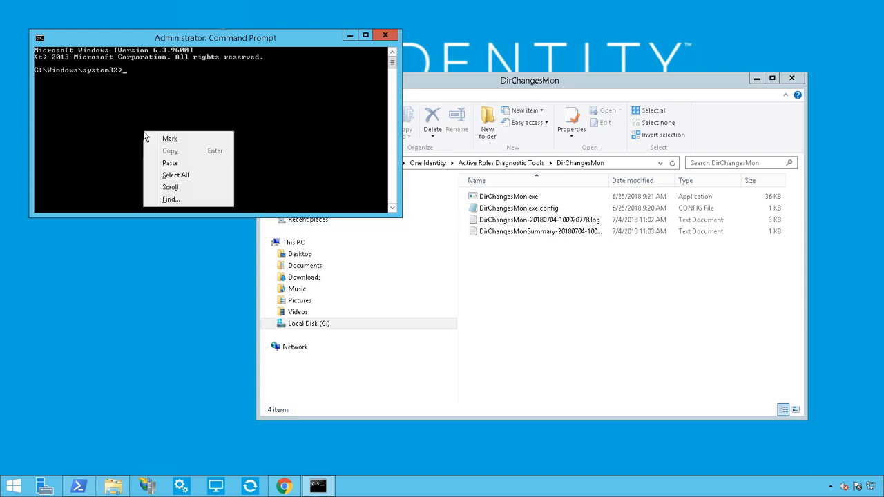
pyautogui.click(170, 163)
pyautogui.press('Return')
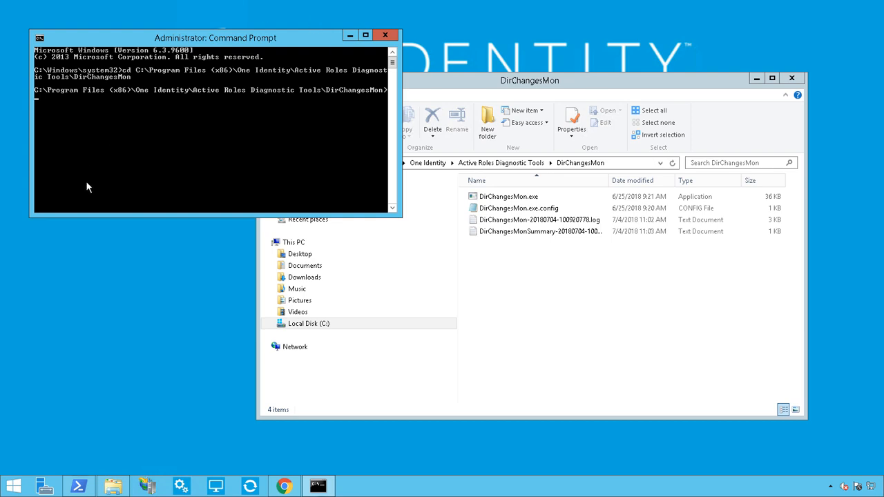
# - Run DirChangesMon /? and read the tool's usage and parameter descriptions
pyautogui.rightClick(142, 160)
pyautogui.click(168, 190)
pyautogui.press('Return')
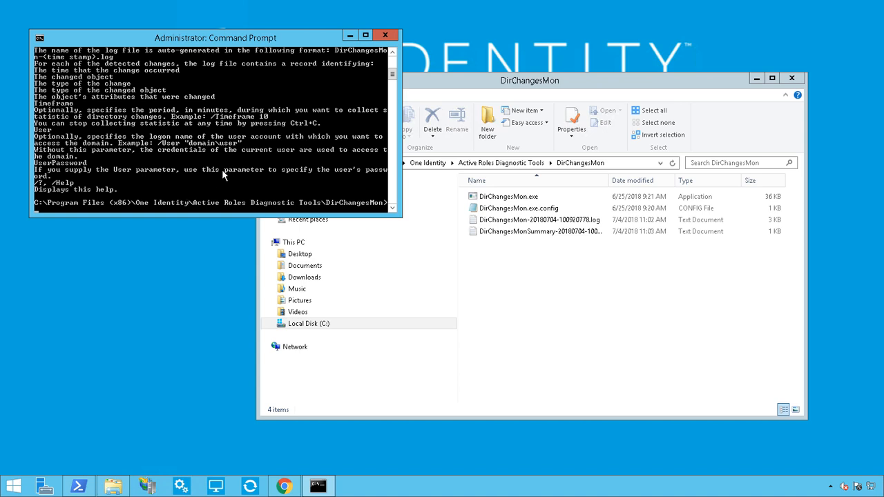
pyautogui.scroll(6, 252, 143)
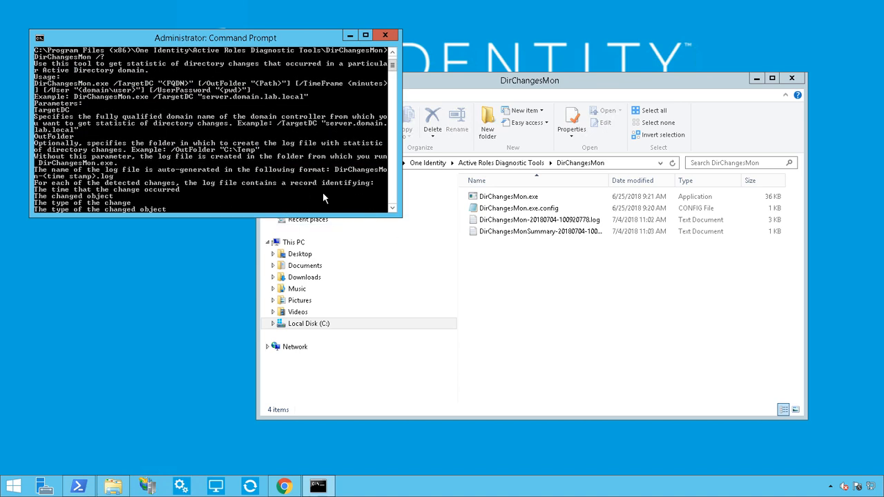
pyautogui.scroll(-2, 252, 163)
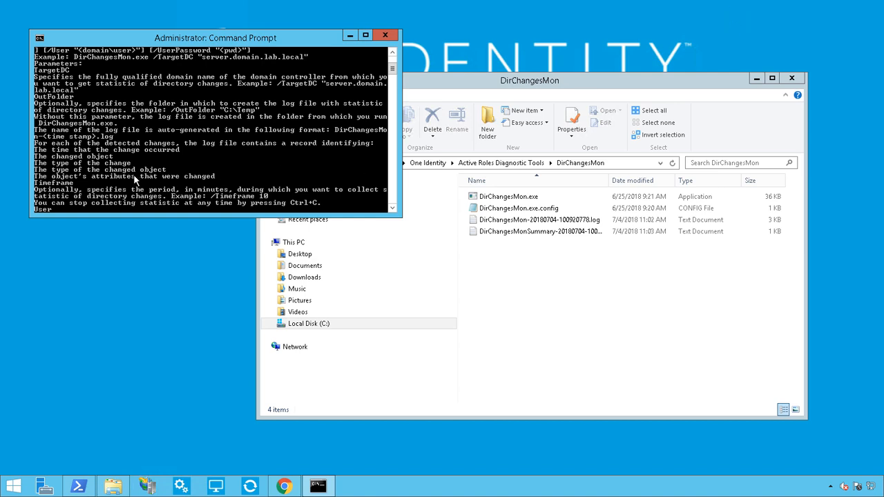
# - Enter dirchangesmon /targetdc dc2tc3.tc3.hal.lab /timeframe 1440 at the prompt without running it
pyautogui.scroll(-5, 142, 169)
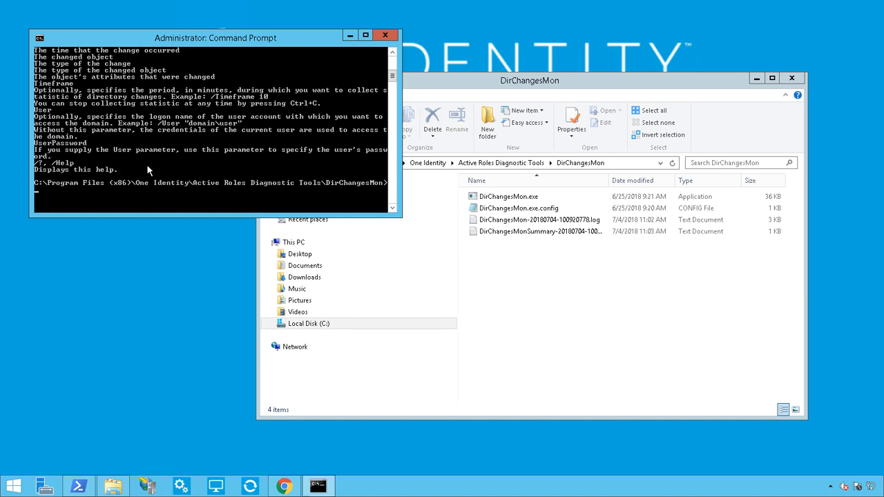
pyautogui.rightClick(95, 194)
pyautogui.click(119, 222)
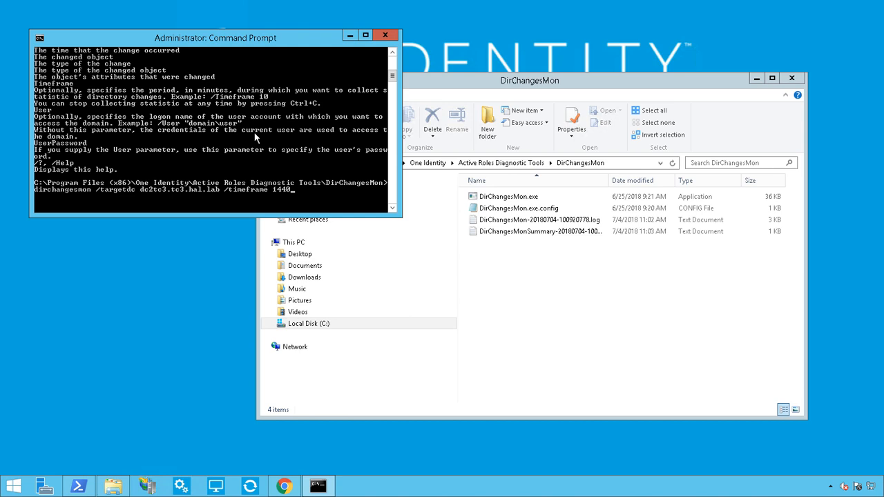
# - Examine the DirChangesMon-20180704-100920778.log file, highlight its Timeframe parameter, and close it
pyautogui.click(555, 221)
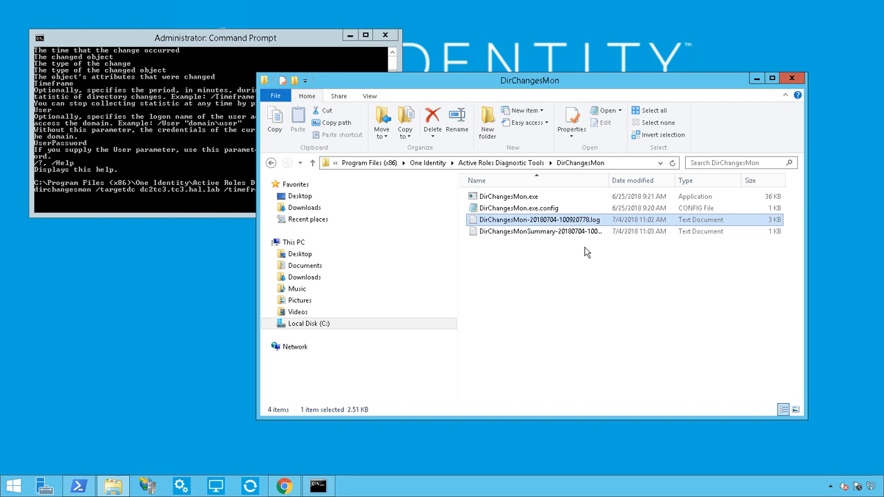
pyautogui.doubleClick(560, 224)
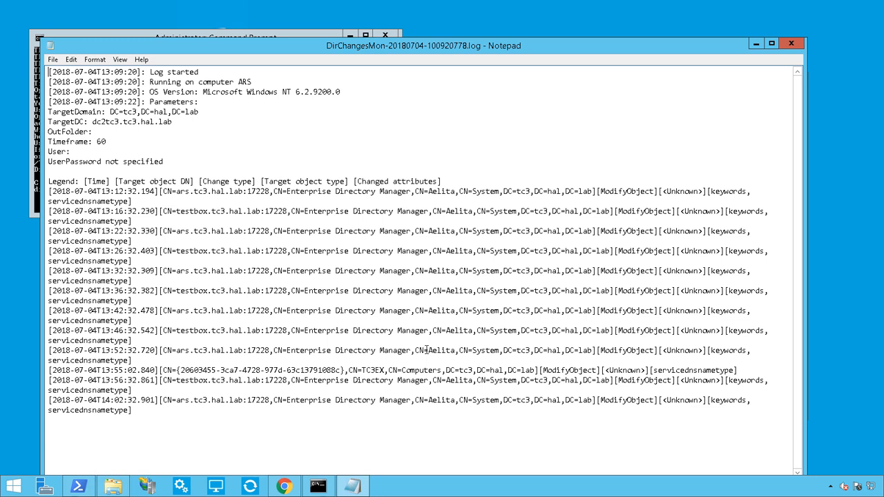
pyautogui.moveTo(133, 146); pyautogui.dragTo(48, 143)
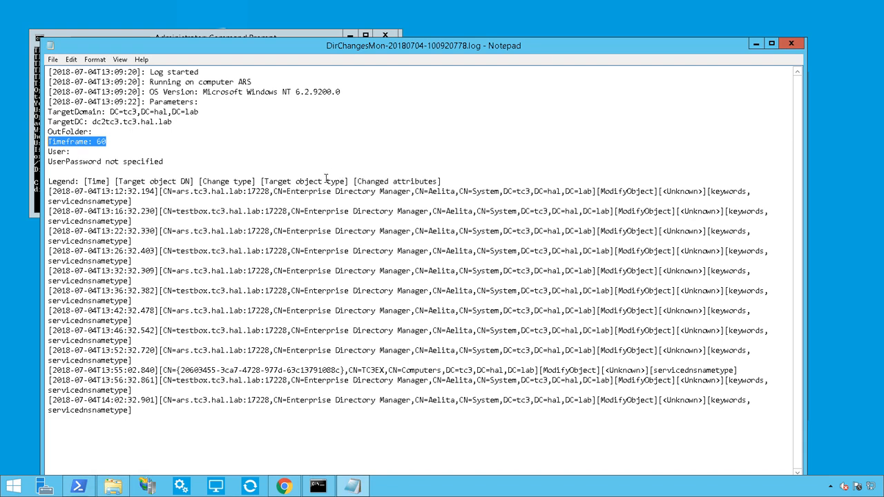
pyautogui.click(793, 47)
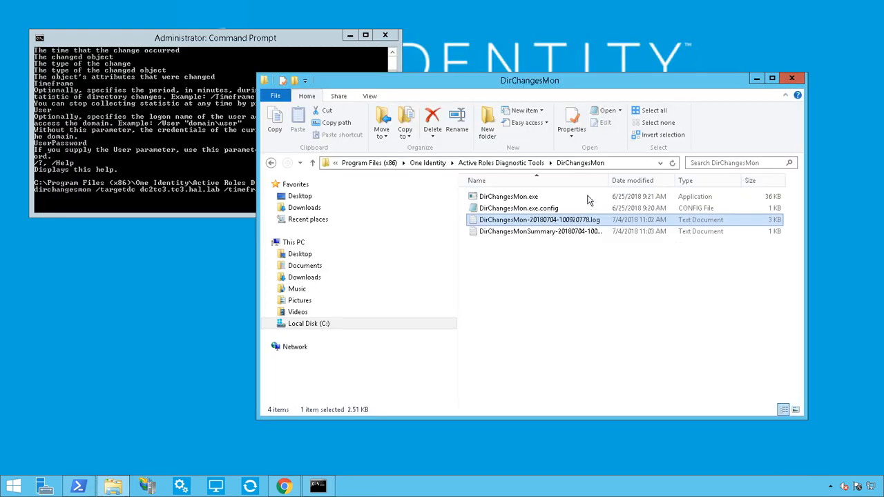
# - Examine the DirChangesMonSummary log, highlight the total number of changes, and close it
pyautogui.doubleClick(570, 229)
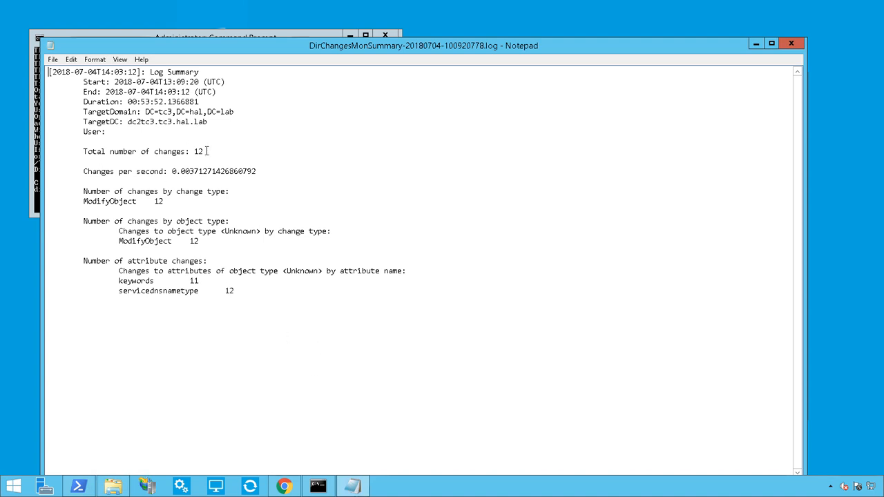
pyautogui.moveTo(205, 152); pyautogui.dragTo(83, 154)
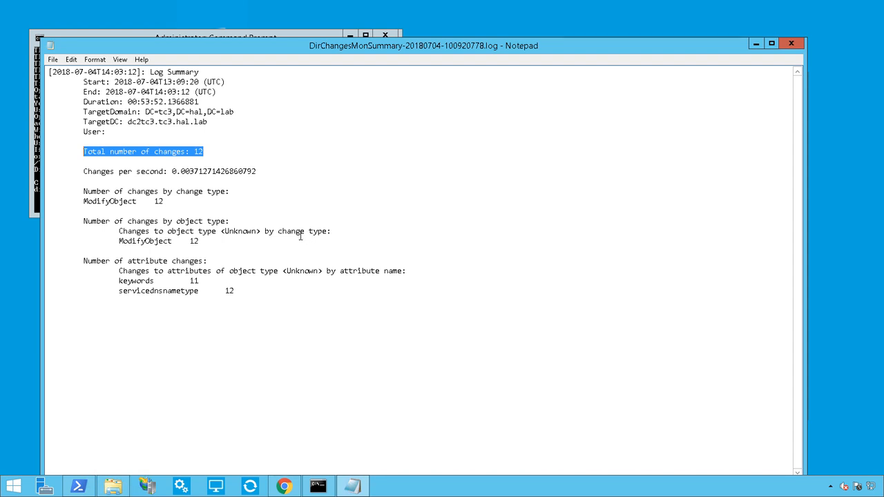
pyautogui.click(791, 43)
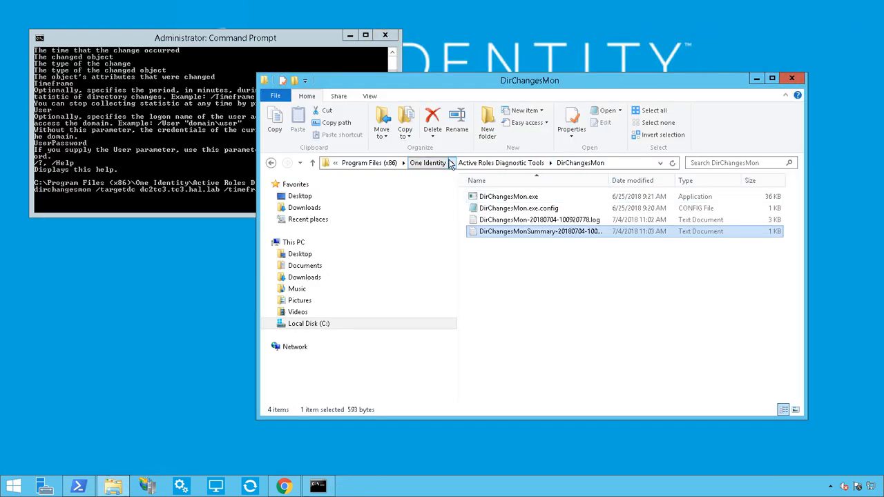
# - Launch arsyscheck.exe from the System Checker folder of Active Roles Diagnostic Tools
pyautogui.click(501, 163)
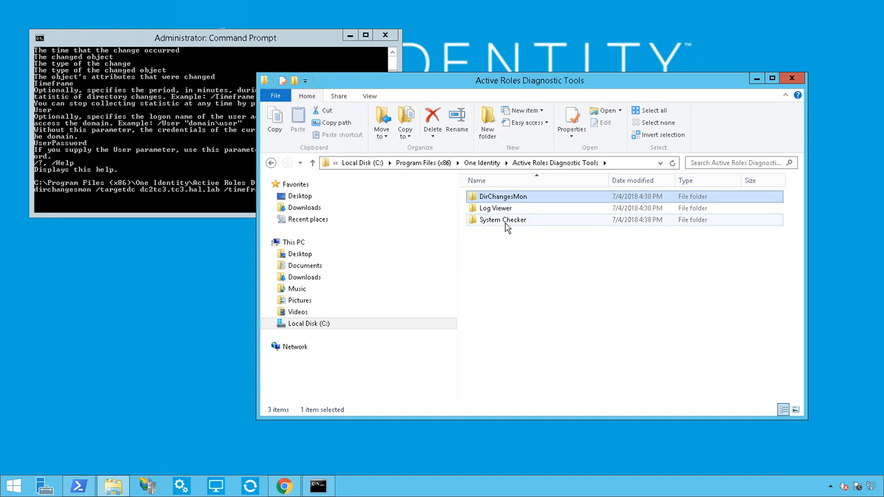
pyautogui.doubleClick(505, 220)
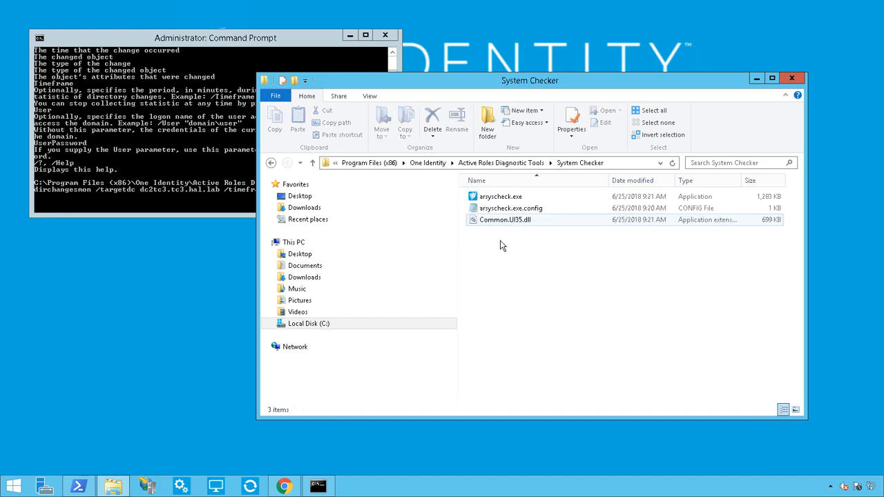
pyautogui.click(508, 197)
pyautogui.doubleClick(508, 198)
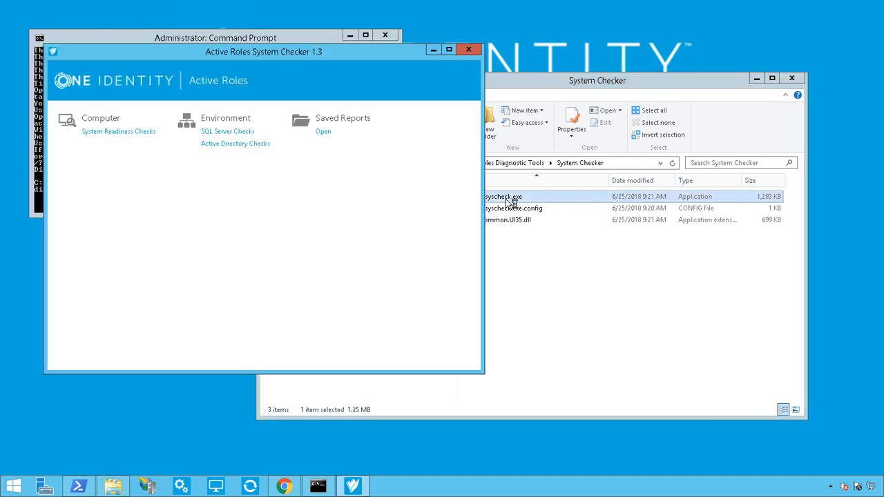
# - Run the System Readiness Checks for all listed components of Active Roles 7.3 and close the report
pyautogui.click(128, 132)
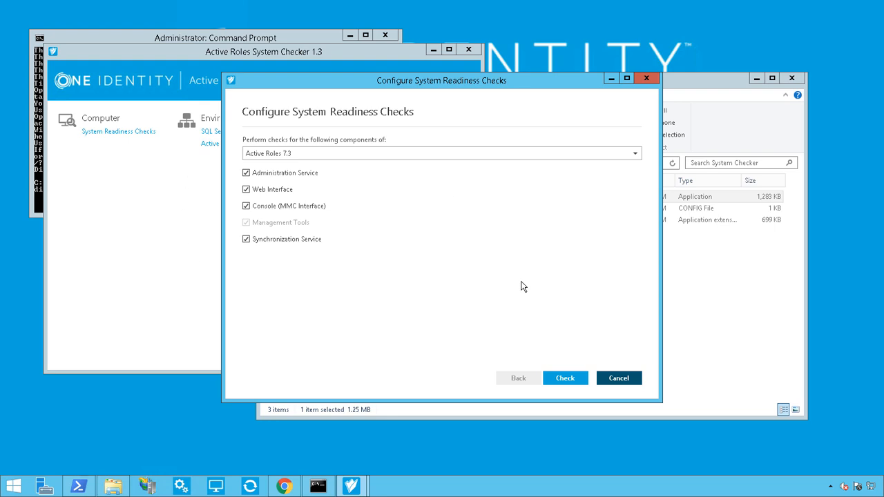
pyautogui.click(579, 382)
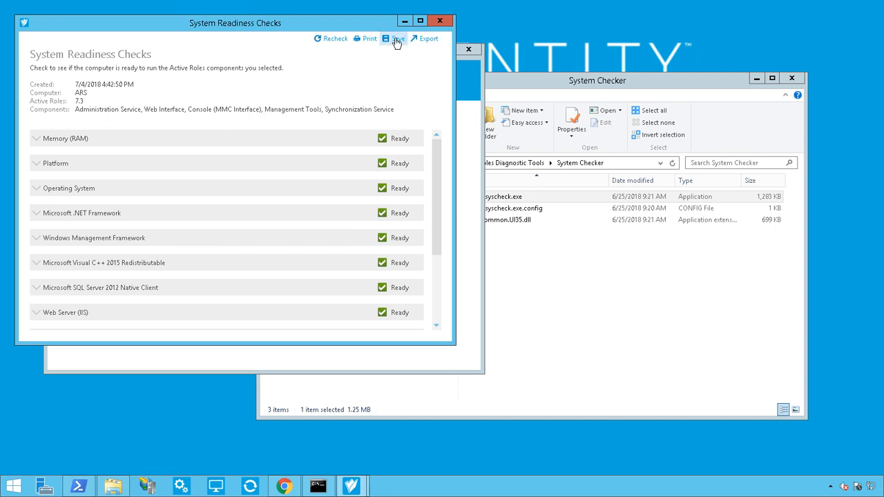
pyautogui.click(440, 21)
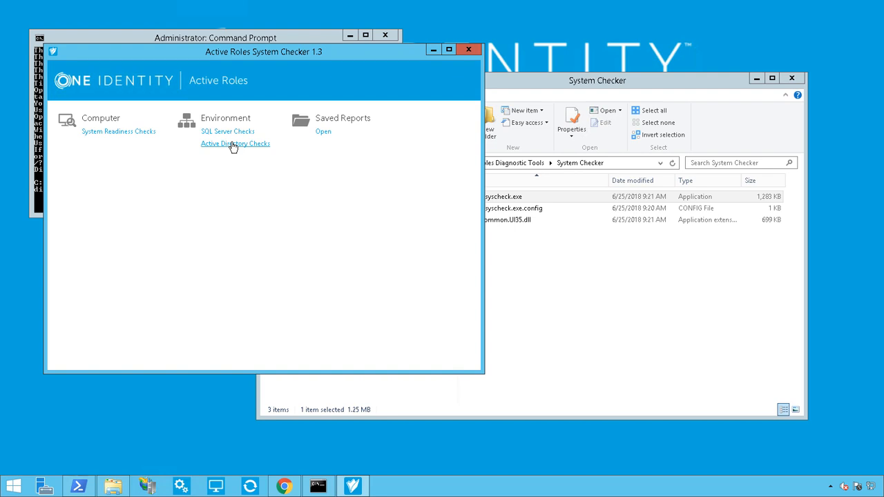
# - Run the SQL Server Checks on instance tc3sql2\SQLExpress with Windows authentication, and examine the Version and Edition details before closing the report
pyautogui.click(232, 132)
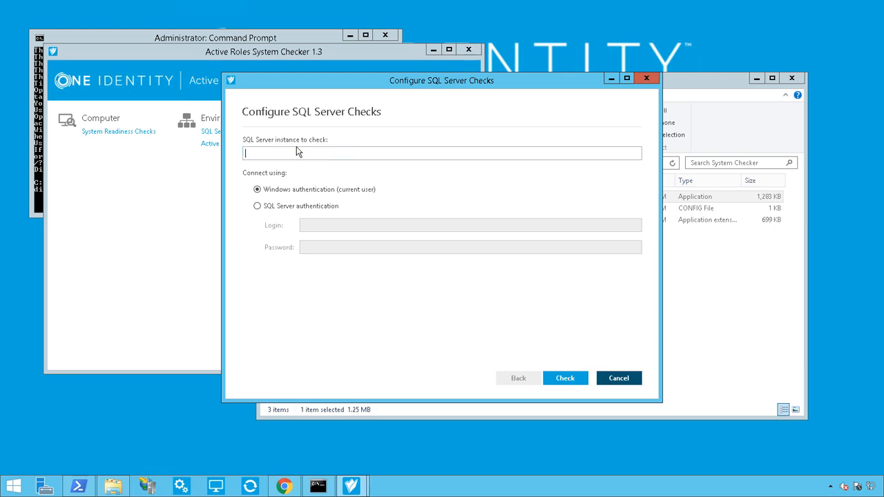
pyautogui.write('tc3sql2\\SQLExpress')
pyautogui.click(565, 382)
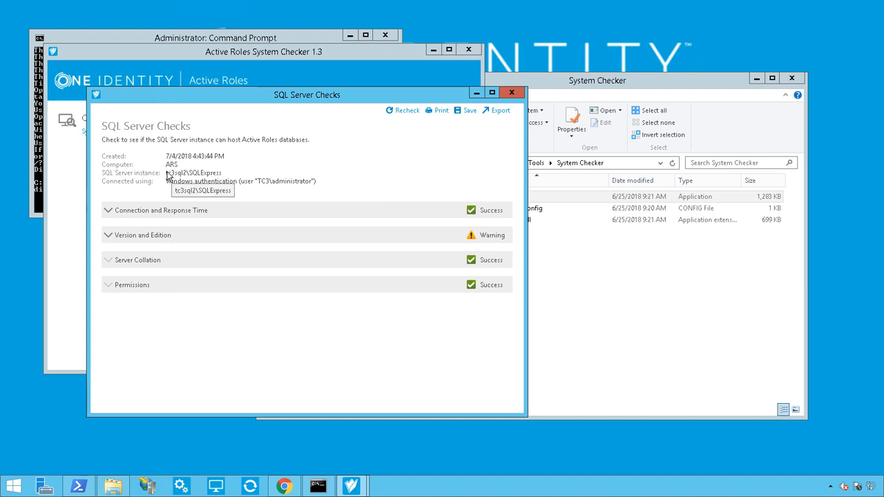
pyautogui.click(113, 239)
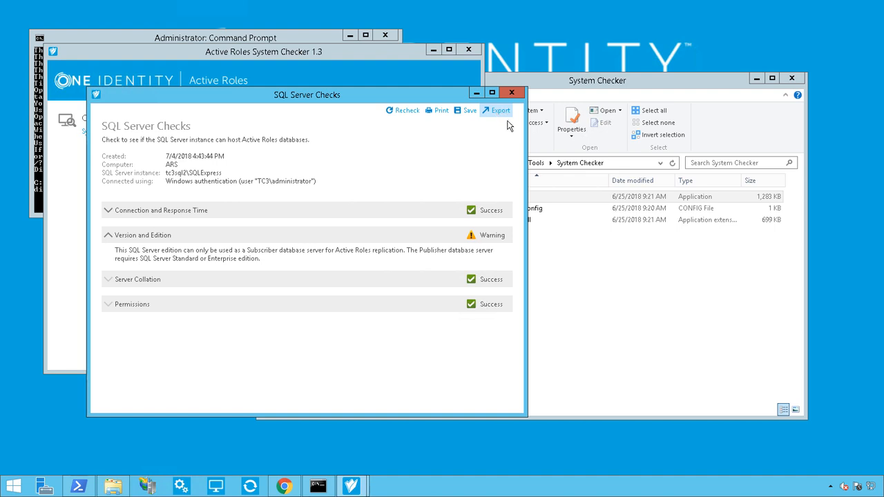
pyautogui.click(512, 94)
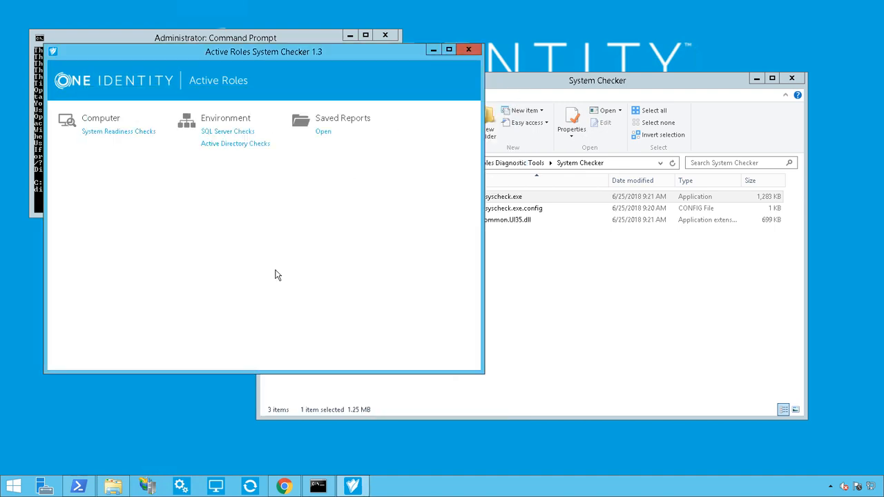
# - Run the Active Directory Checks against the domain controller dc2tc3.tc3.hal.lab, connecting as the current user
pyautogui.click(247, 148)
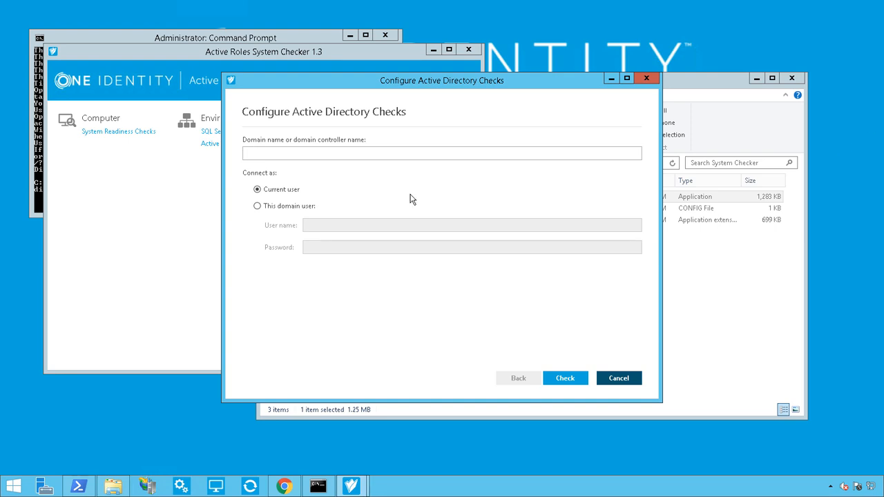
pyautogui.click(328, 151)
pyautogui.write('dc2tc3.tc3.hal.lab')
pyautogui.click(567, 388)
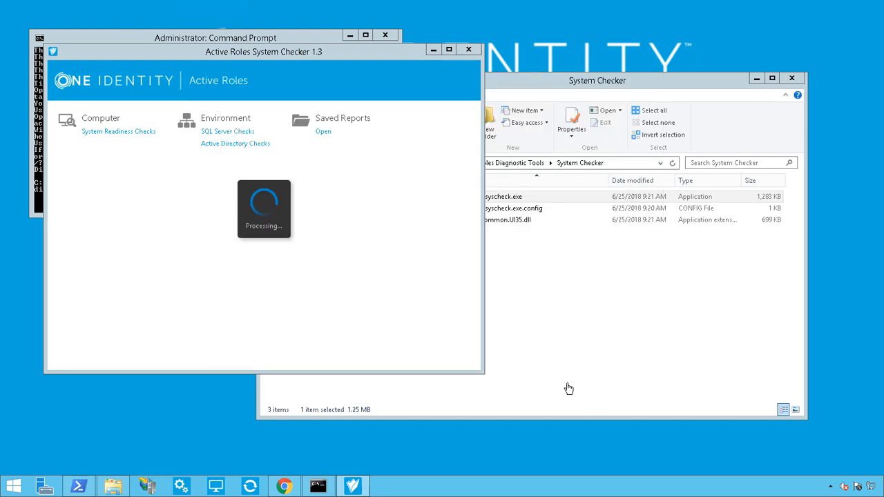